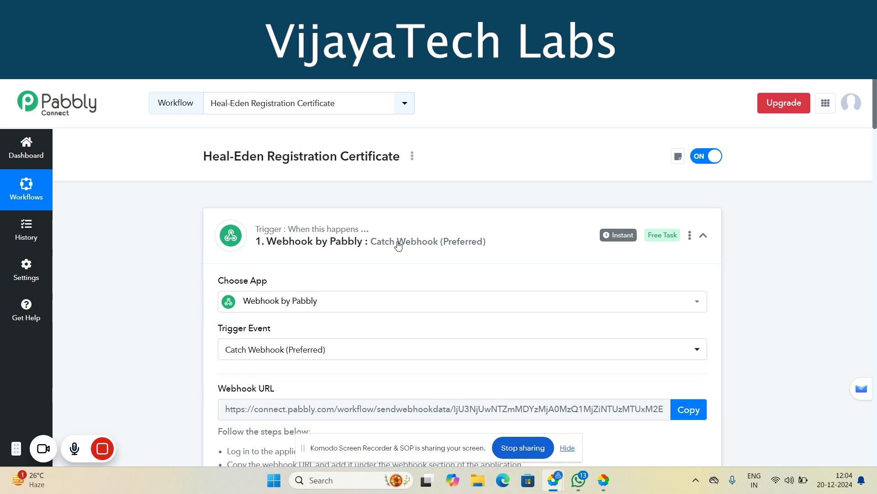
Step: Examine the Webhook by Pabbly trigger's settings and the fields of its captured response, then collapse the trigger
{"action": "scroll", "coordinate": [397, 245], "scroll_direction": "down", "scroll_amount": 1}
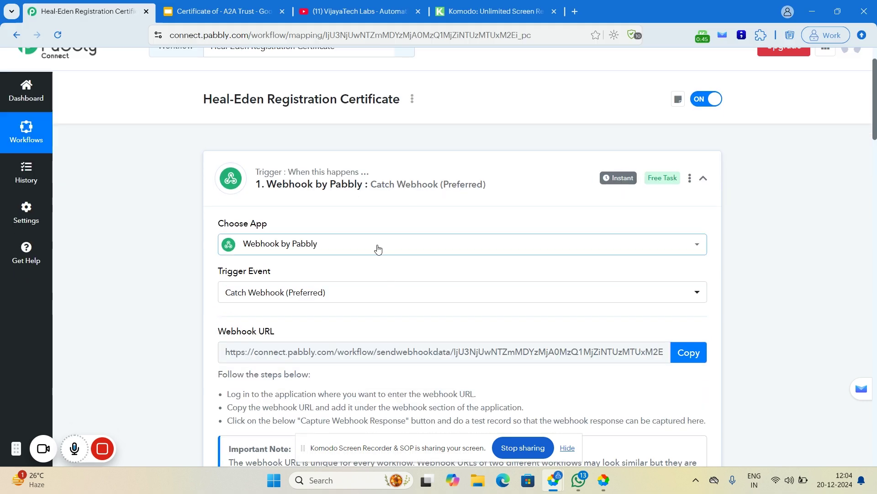
{"action": "scroll", "coordinate": [437, 249], "scroll_direction": "down", "scroll_amount": 1}
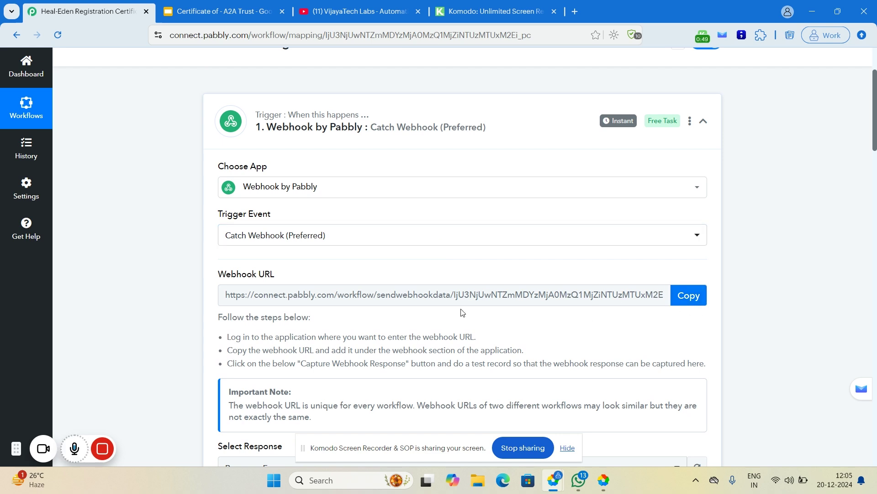
{"action": "scroll", "coordinate": [506, 287], "scroll_direction": "down", "scroll_amount": 5}
{"action": "scroll", "coordinate": [355, 345], "scroll_direction": "down", "scroll_amount": 2}
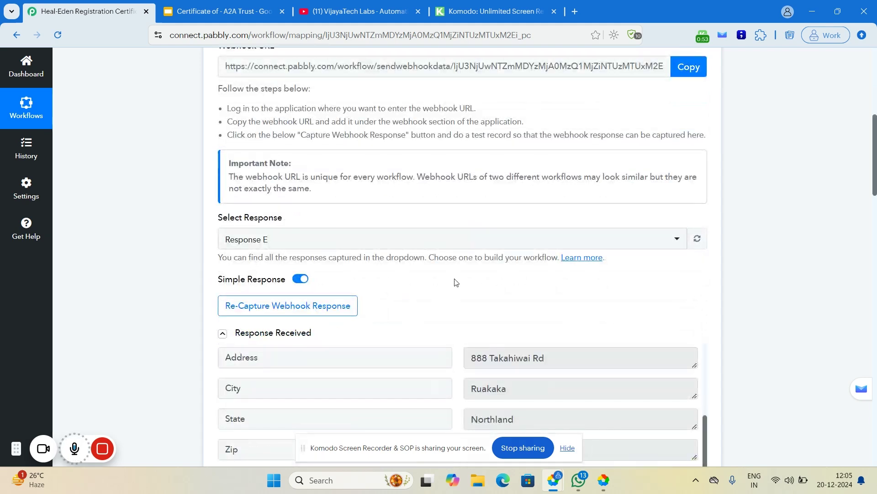
{"action": "scroll", "coordinate": [455, 282], "scroll_direction": "down", "scroll_amount": 3}
{"action": "scroll", "coordinate": [457, 293], "scroll_direction": "down", "scroll_amount": 1}
{"action": "scroll", "coordinate": [392, 299], "scroll_direction": "up", "scroll_amount": 4}
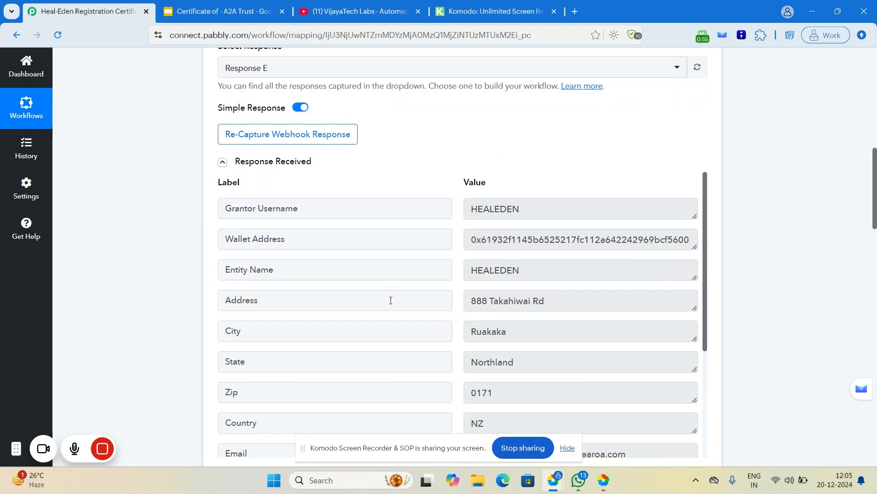
{"action": "scroll", "coordinate": [529, 135], "scroll_direction": "down", "scroll_amount": 6}
{"action": "scroll", "coordinate": [533, 154], "scroll_direction": "down", "scroll_amount": 3}
{"action": "scroll", "coordinate": [372, 206], "scroll_direction": "up", "scroll_amount": 8}
{"action": "scroll", "coordinate": [372, 207], "scroll_direction": "up", "scroll_amount": 10}
{"action": "left_click", "coordinate": [451, 203]}
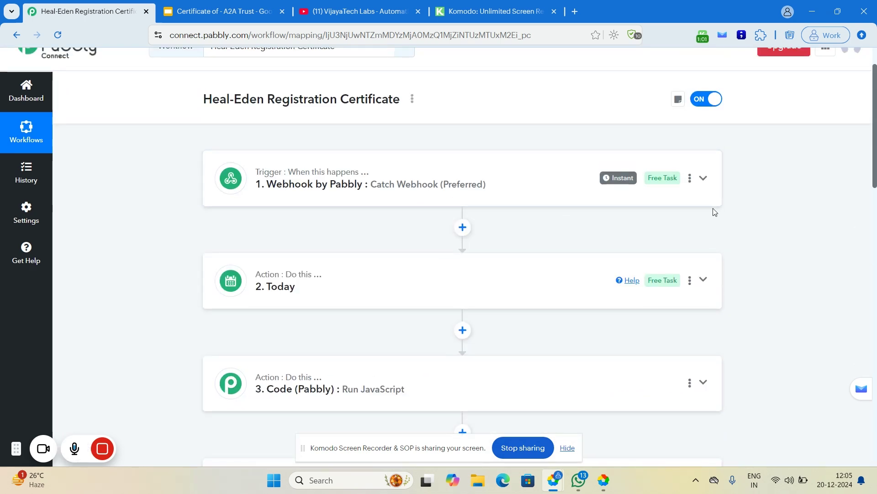
Step: Inspect the Today date action's event and basic format, then collapse it
{"action": "scroll", "coordinate": [640, 224], "scroll_direction": "down", "scroll_amount": 1}
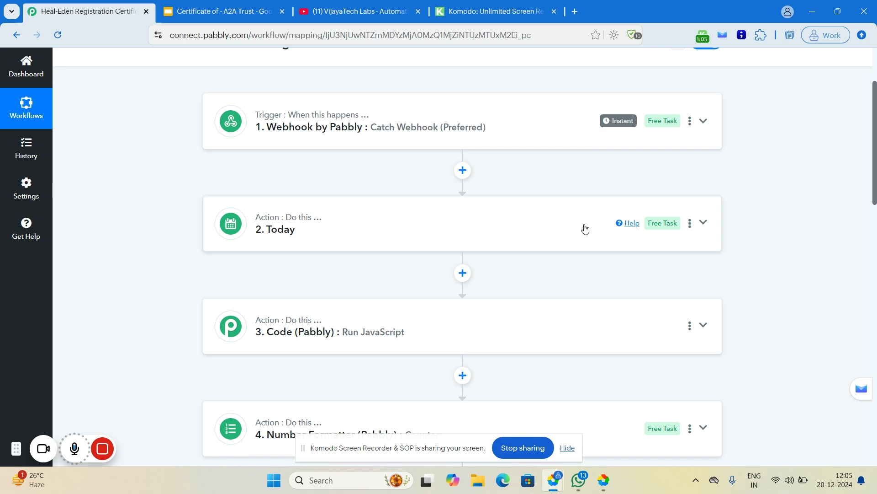
{"action": "left_click", "coordinate": [487, 235]}
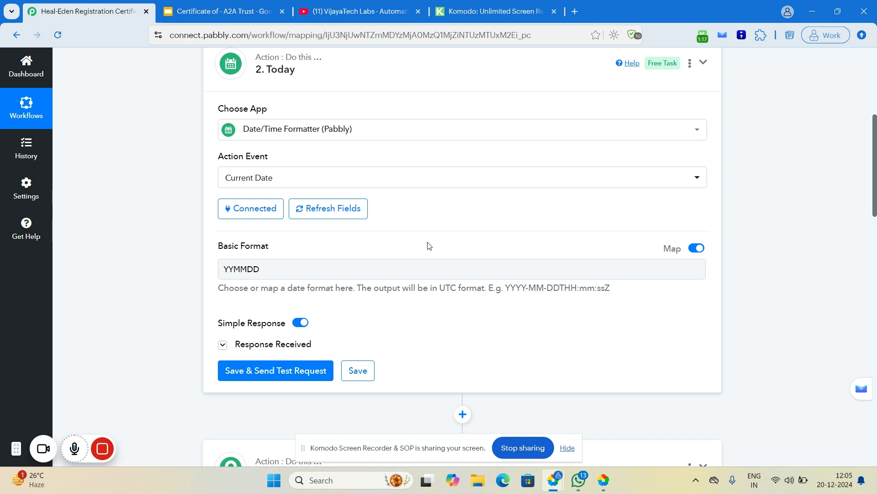
{"action": "scroll", "coordinate": [392, 250], "scroll_direction": "up", "scroll_amount": 2}
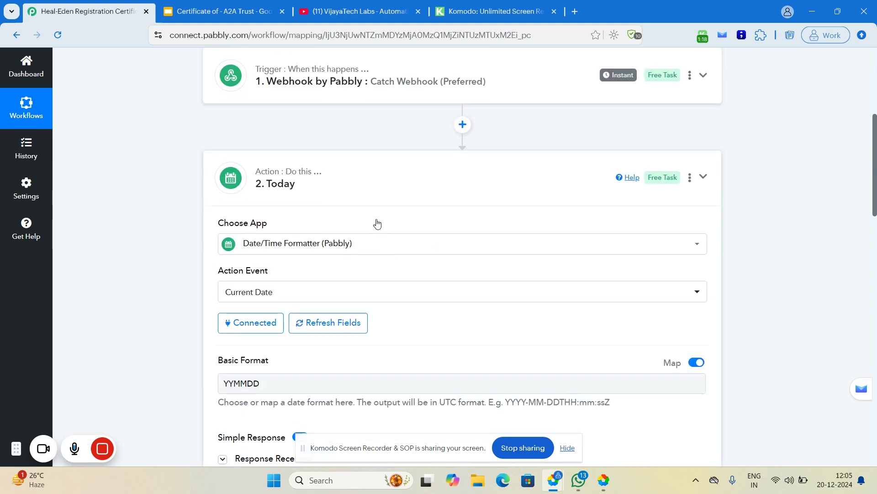
{"action": "left_click", "coordinate": [371, 178]}
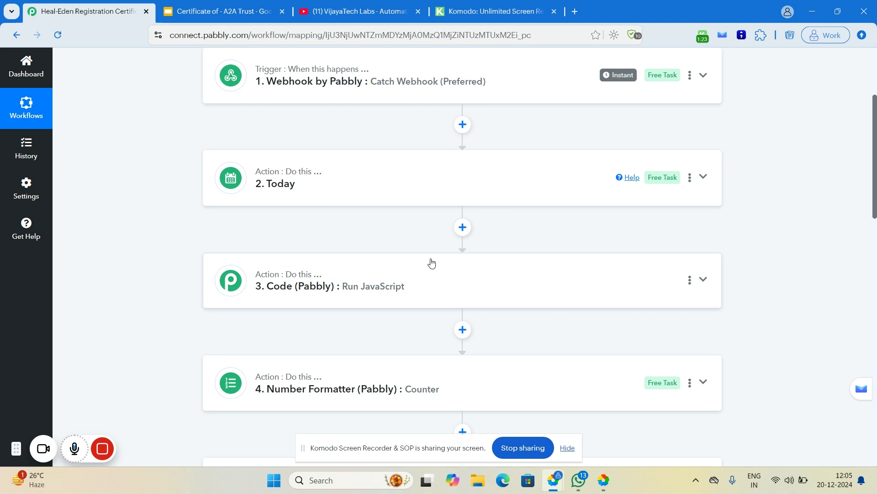
Step: Review the Run JavaScript action's unique ID code and its received response, then collapse the action
{"action": "left_click", "coordinate": [397, 277]}
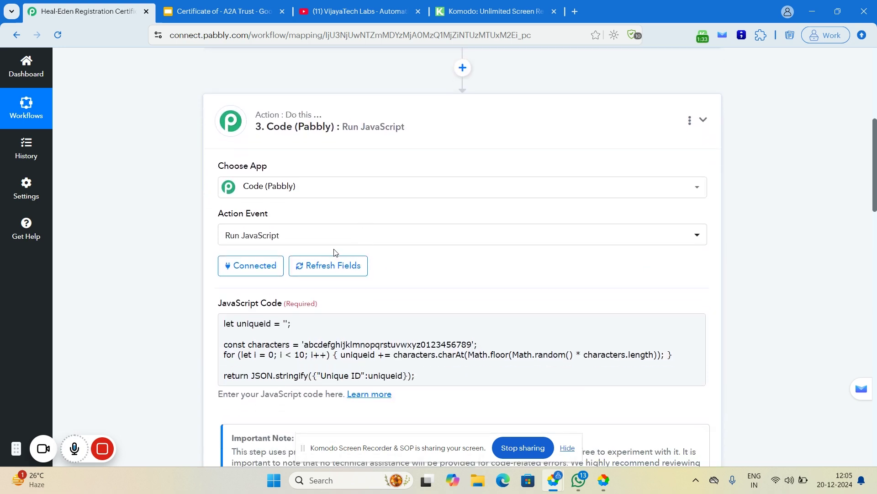
{"action": "scroll", "coordinate": [354, 247], "scroll_direction": "down", "scroll_amount": 3}
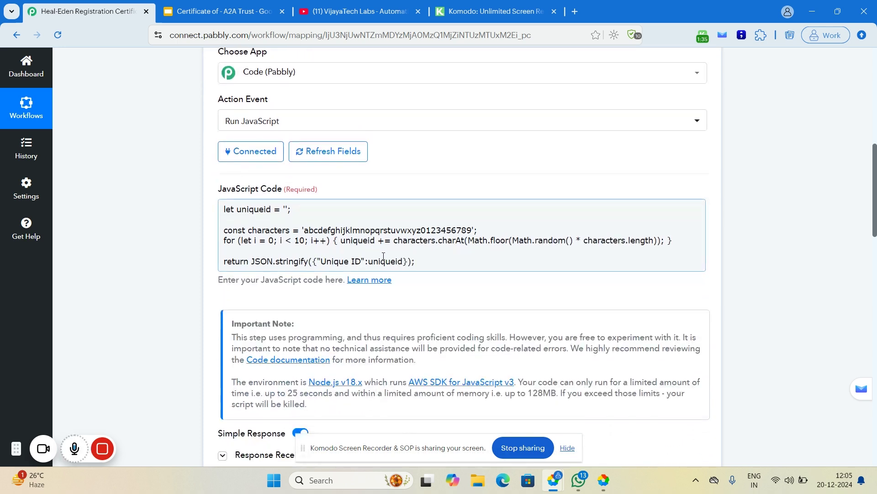
{"action": "scroll", "coordinate": [383, 256], "scroll_direction": "down", "scroll_amount": 6}
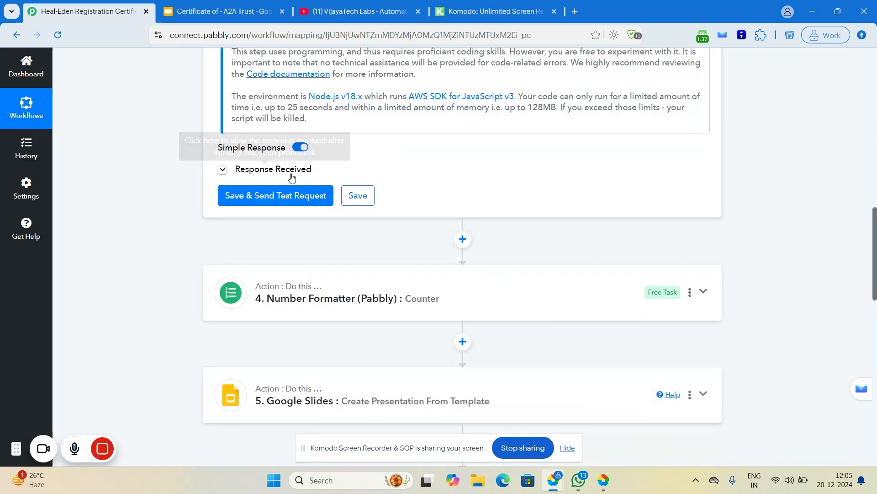
{"action": "left_click", "coordinate": [291, 177]}
{"action": "scroll", "coordinate": [421, 233], "scroll_direction": "up", "scroll_amount": 5}
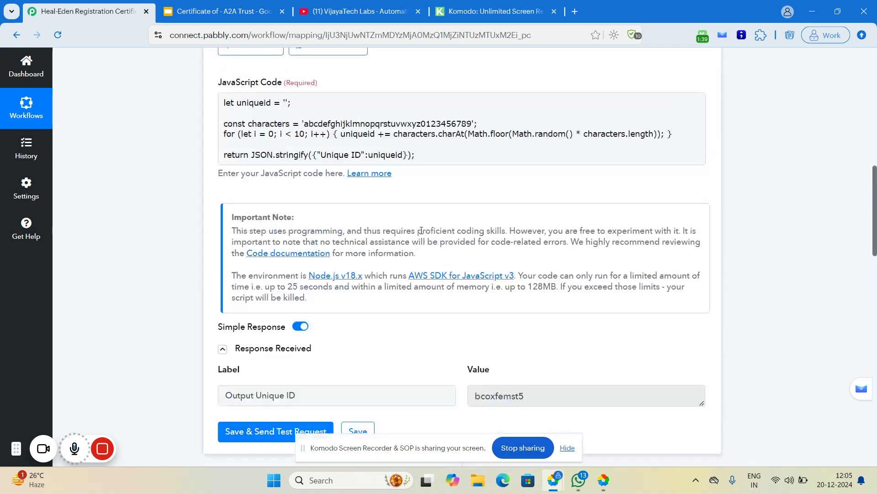
{"action": "scroll", "coordinate": [421, 233], "scroll_direction": "up", "scroll_amount": 10}
{"action": "left_click", "coordinate": [399, 286]}
Step: Review the Number Formatter Counter action's initial value, operation, reset settings and received response, then collapse it
{"action": "scroll", "coordinate": [406, 311], "scroll_direction": "down", "scroll_amount": 1}
{"action": "left_click", "coordinate": [401, 325]}
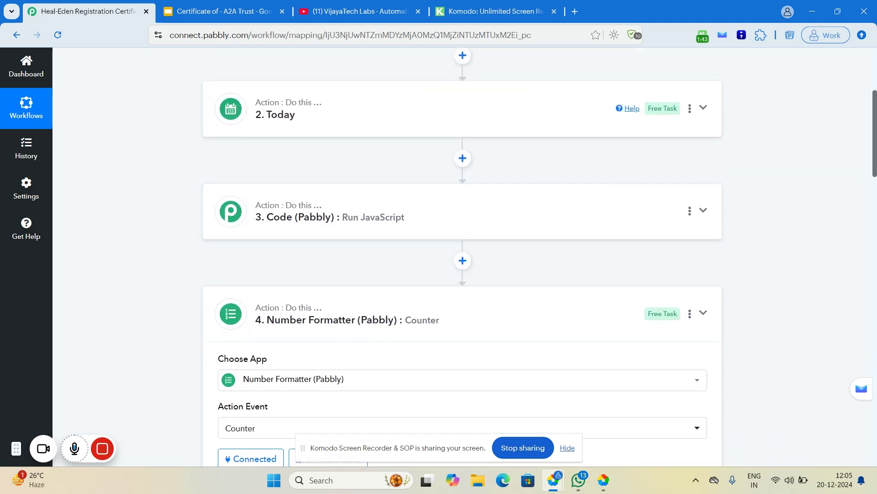
{"action": "scroll", "coordinate": [529, 222], "scroll_direction": "down", "scroll_amount": 3}
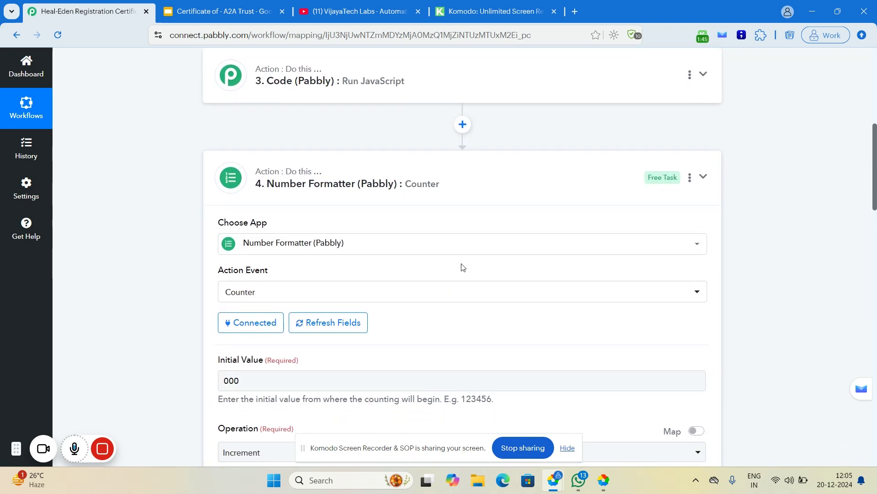
{"action": "scroll", "coordinate": [462, 268], "scroll_direction": "down", "scroll_amount": 3}
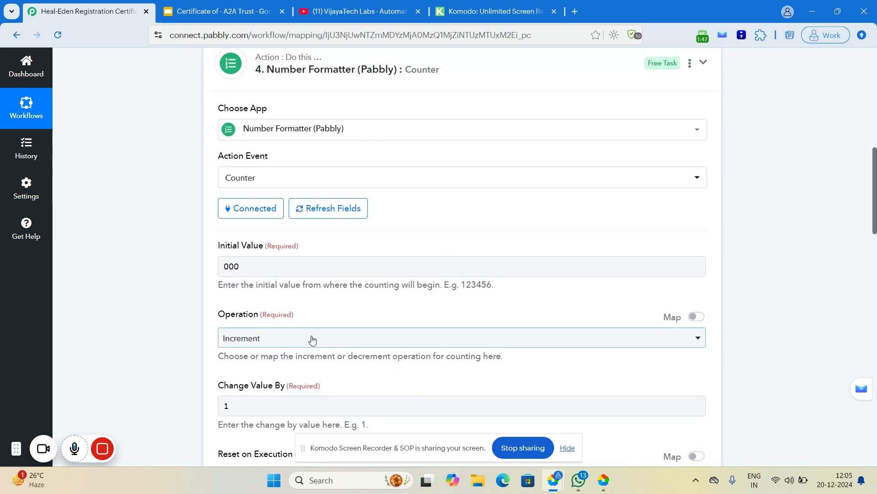
{"action": "scroll", "coordinate": [415, 232], "scroll_direction": "down", "scroll_amount": 7}
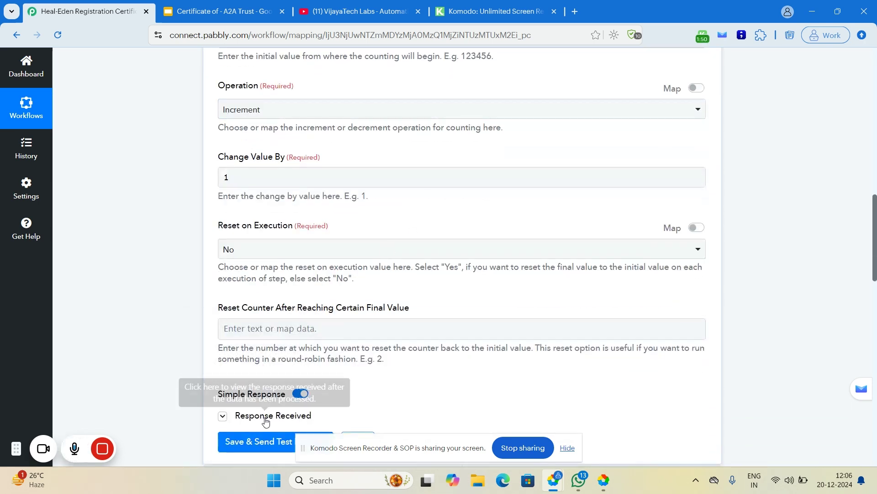
{"action": "left_click", "coordinate": [306, 417]}
{"action": "scroll", "coordinate": [515, 358], "scroll_direction": "down", "scroll_amount": 3}
{"action": "scroll", "coordinate": [399, 275], "scroll_direction": "up", "scroll_amount": 8}
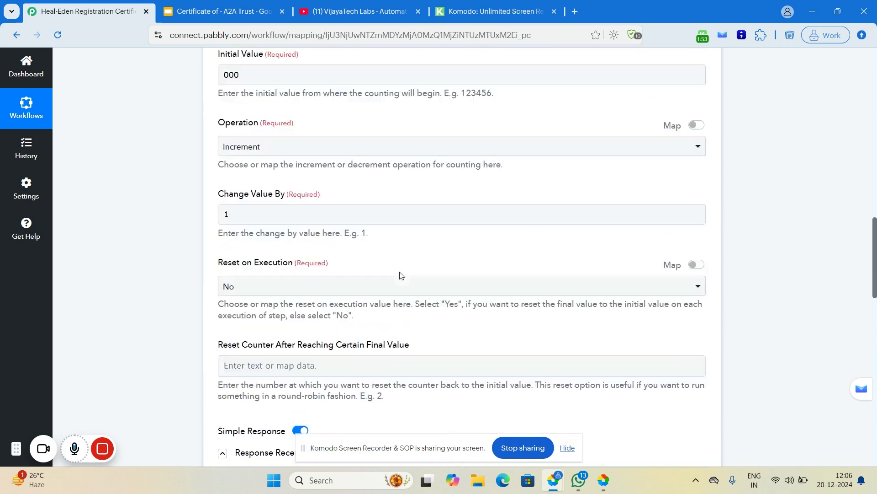
{"action": "left_click", "coordinate": [372, 143]}
Step: Examine the Create Presentation From Template action's template, title, location, mapped fields and received response, then collapse it
{"action": "scroll", "coordinate": [386, 206], "scroll_direction": "down", "scroll_amount": 1}
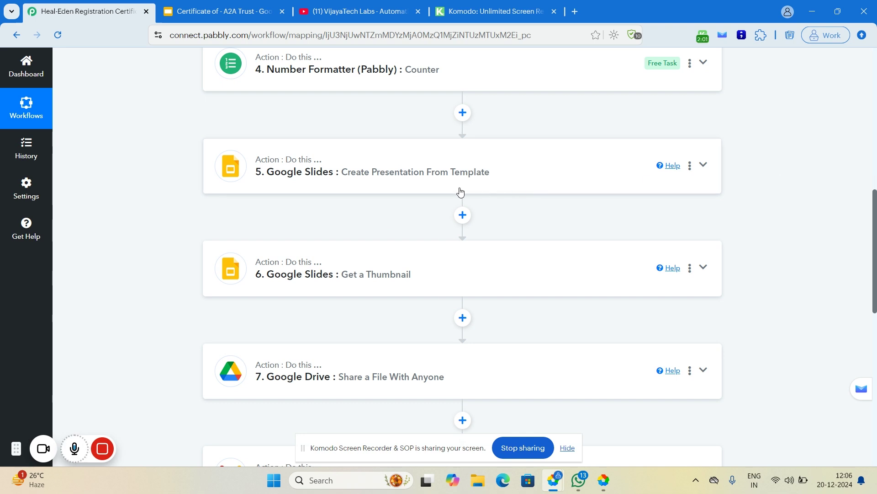
{"action": "left_click", "coordinate": [443, 180]}
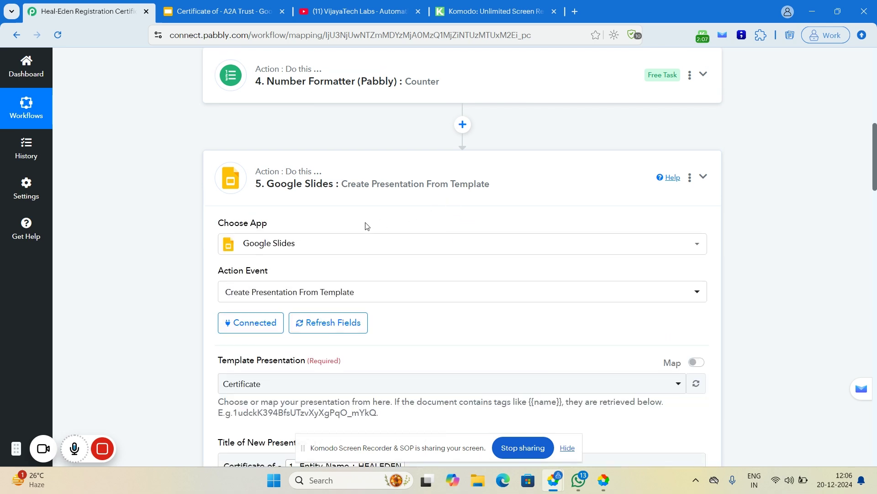
{"action": "scroll", "coordinate": [366, 225], "scroll_direction": "down", "scroll_amount": 4}
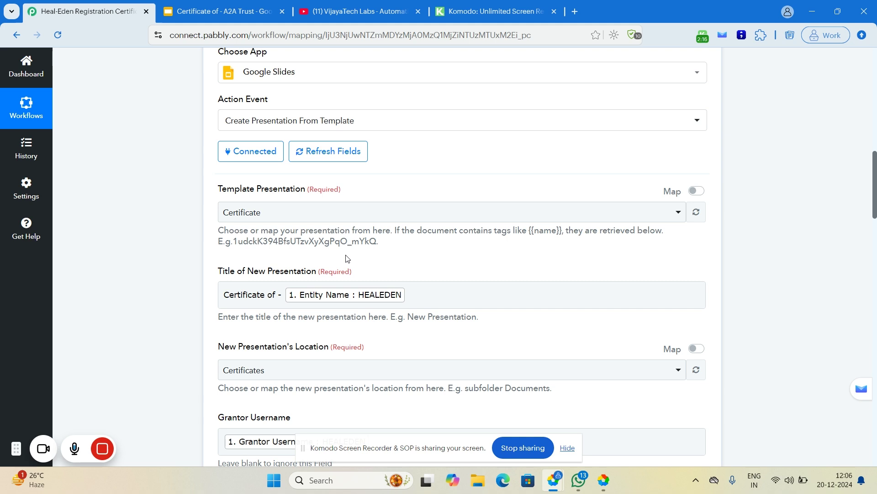
{"action": "scroll", "coordinate": [347, 259], "scroll_direction": "down", "scroll_amount": 19}
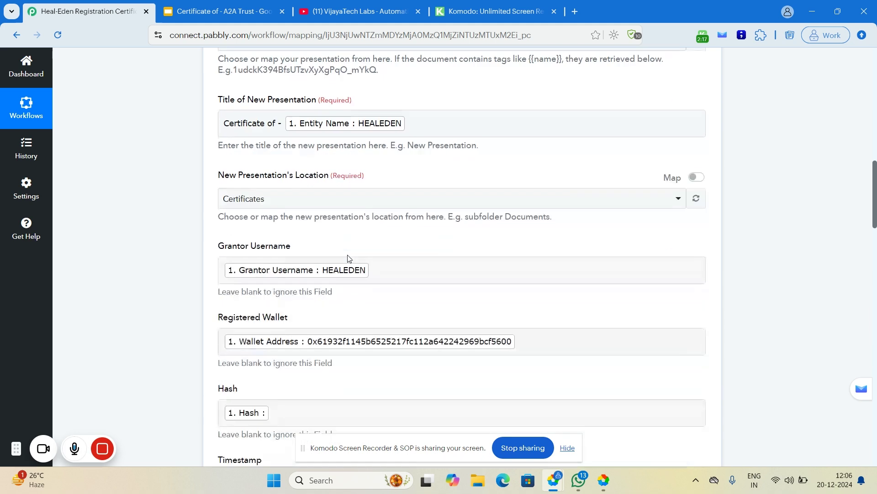
{"action": "scroll", "coordinate": [332, 291], "scroll_direction": "down", "scroll_amount": 4}
{"action": "left_click", "coordinate": [224, 297]}
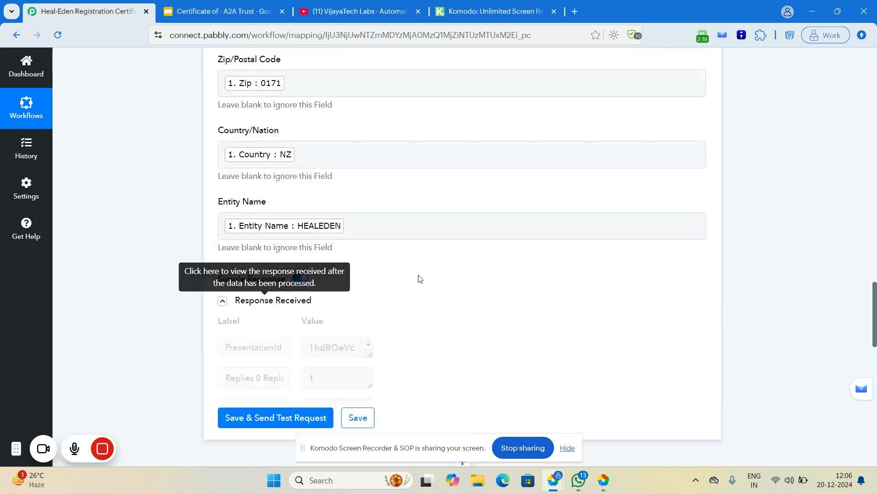
{"action": "scroll", "coordinate": [443, 274], "scroll_direction": "down", "scroll_amount": 3}
{"action": "scroll", "coordinate": [260, 218], "scroll_direction": "up", "scroll_amount": 16}
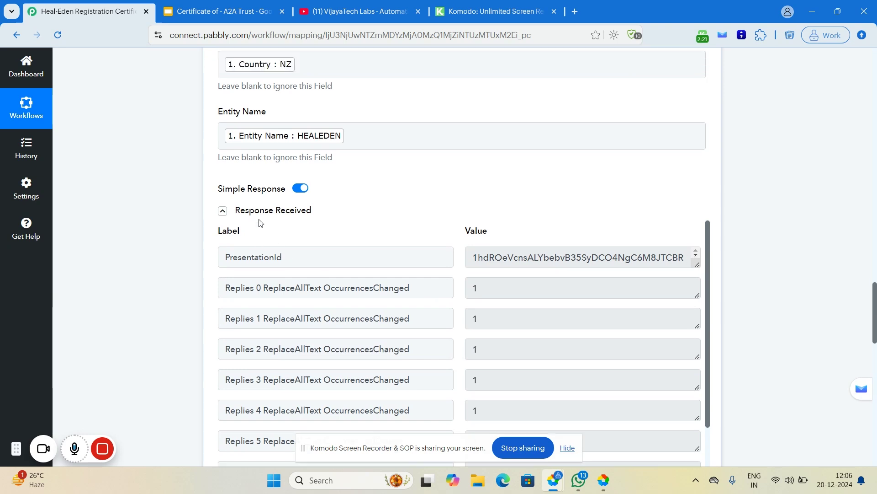
{"action": "scroll", "coordinate": [260, 219], "scroll_direction": "up", "scroll_amount": 7}
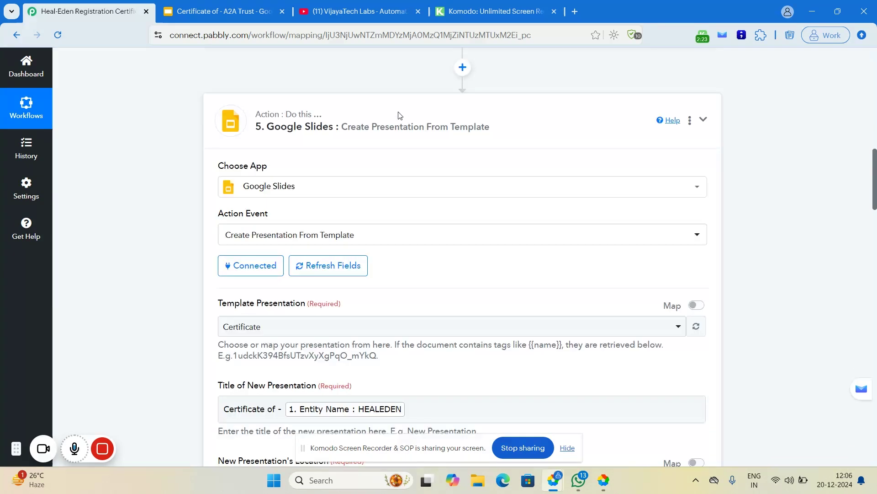
{"action": "left_click", "coordinate": [398, 118]}
Step: Inspect the Get a Thumbnail action's presentation mapping, page object ID and thumbnail size, then collapse the action
{"action": "left_click", "coordinate": [426, 236]}
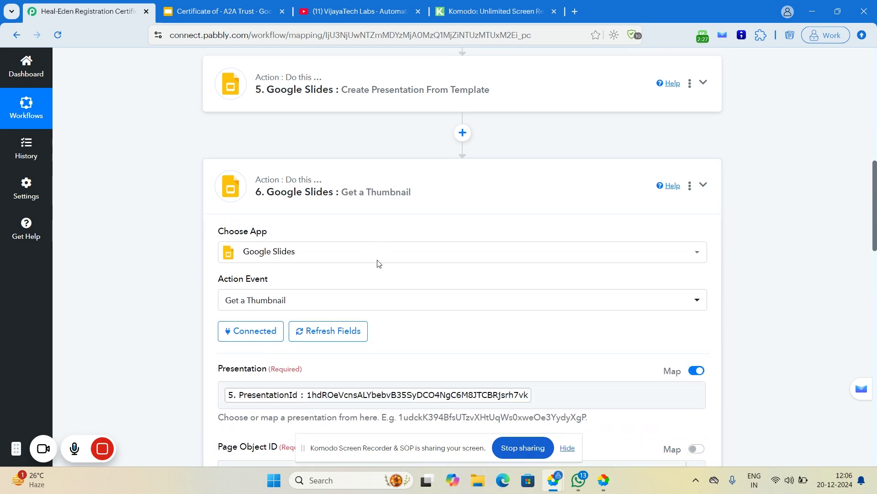
{"action": "scroll", "coordinate": [420, 295], "scroll_direction": "down", "scroll_amount": 3}
{"action": "scroll", "coordinate": [396, 296], "scroll_direction": "up", "scroll_amount": 7}
{"action": "scroll", "coordinate": [402, 336], "scroll_direction": "down", "scroll_amount": 10}
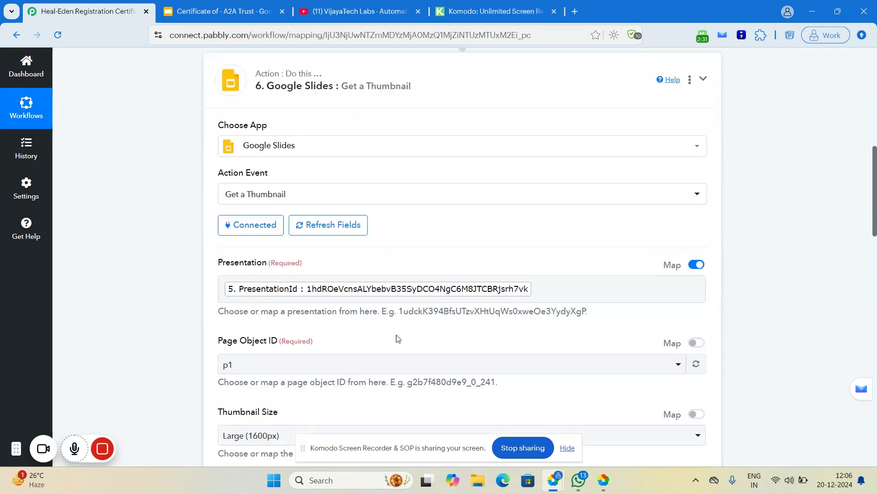
{"action": "scroll", "coordinate": [351, 320], "scroll_direction": "up", "scroll_amount": 5}
{"action": "scroll", "coordinate": [350, 316], "scroll_direction": "up", "scroll_amount": 3}
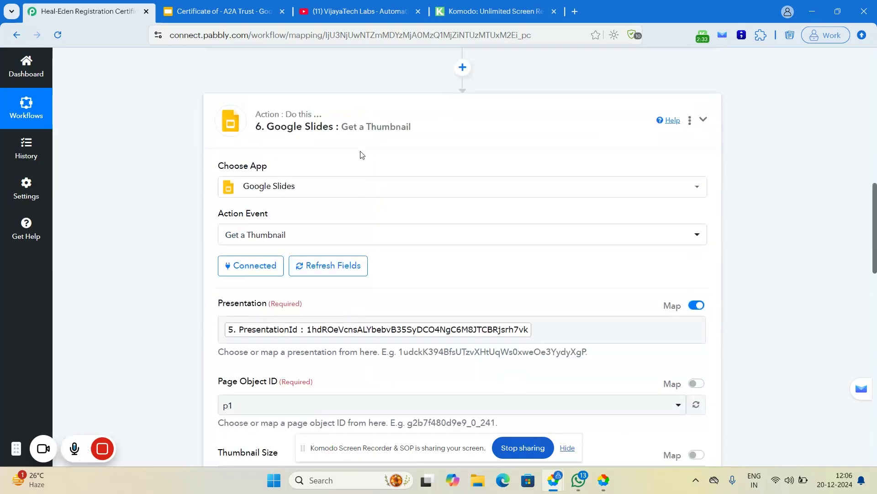
{"action": "left_click", "coordinate": [364, 128]}
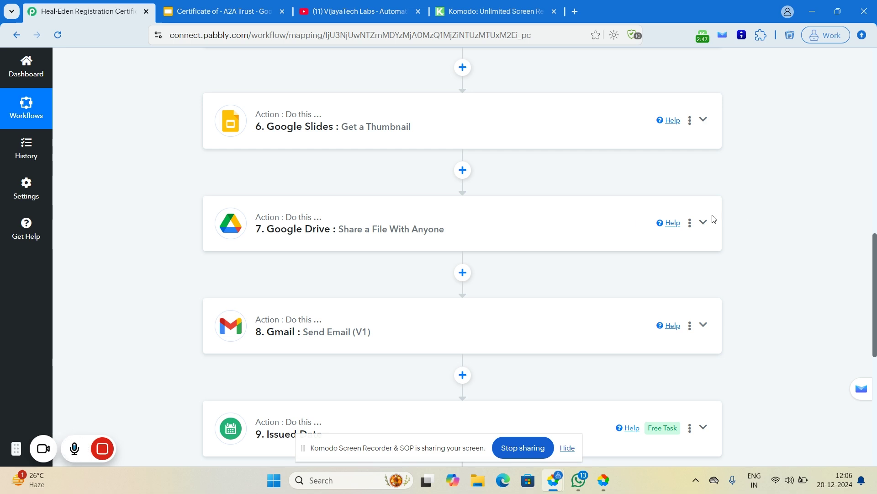
Step: Check the Google Drive Share a File With Anyone action's file ID mapping and response links, then collapse it
{"action": "left_click", "coordinate": [369, 217]}
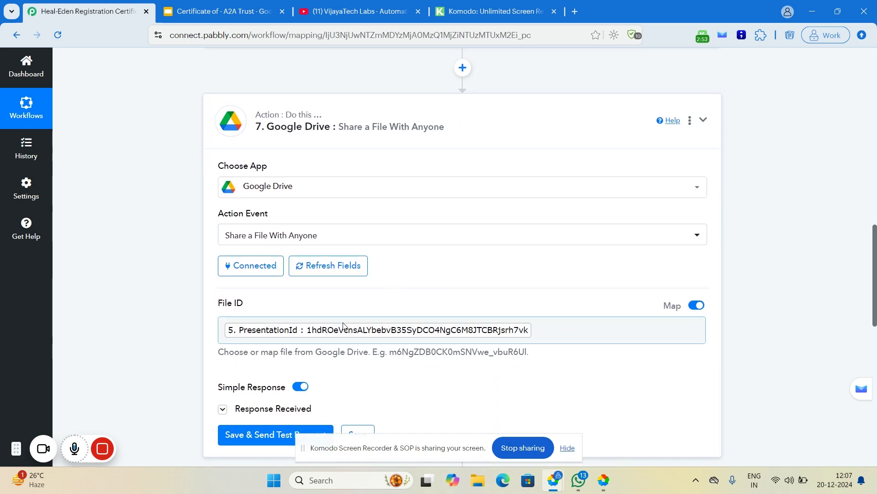
{"action": "scroll", "coordinate": [427, 280], "scroll_direction": "down", "scroll_amount": 4}
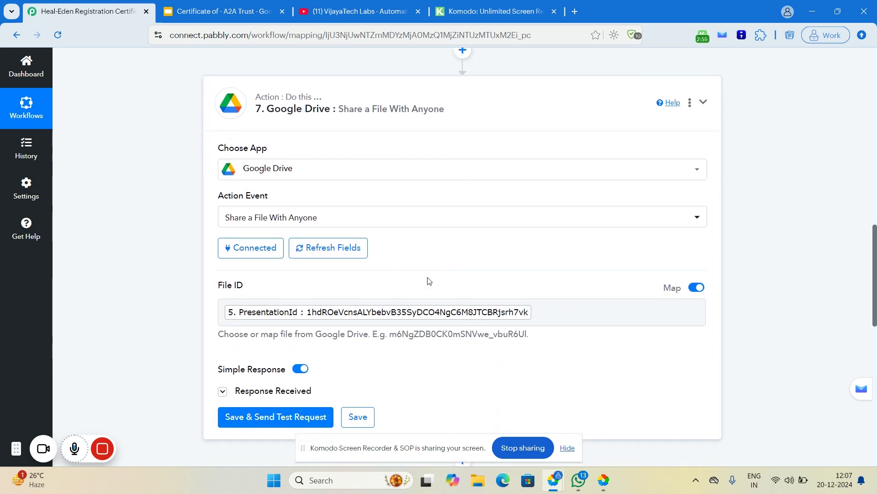
{"action": "left_click", "coordinate": [276, 245]}
{"action": "scroll", "coordinate": [519, 272], "scroll_direction": "down", "scroll_amount": 2}
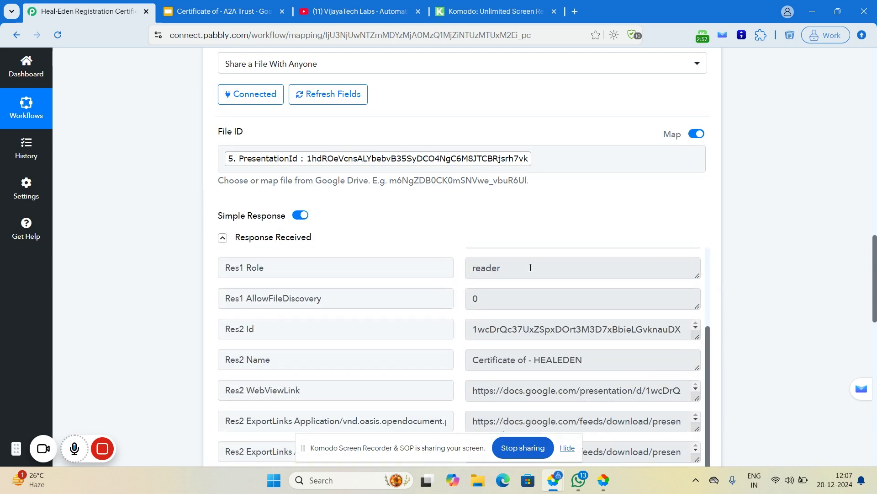
{"action": "scroll", "coordinate": [372, 263], "scroll_direction": "down", "scroll_amount": 4}
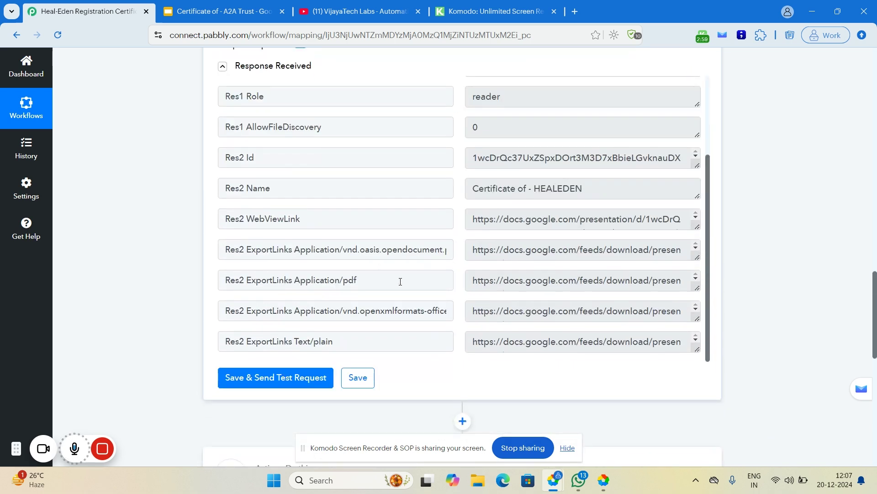
{"action": "scroll", "coordinate": [401, 282], "scroll_direction": "up", "scroll_amount": 10}
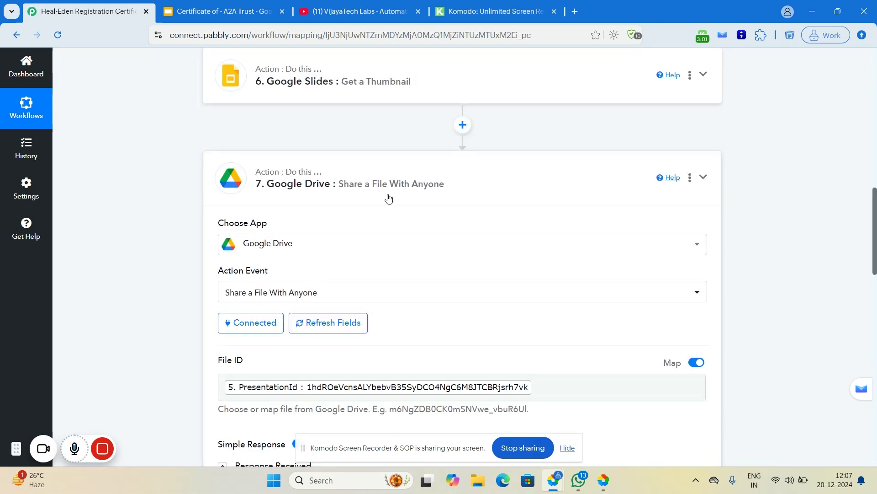
{"action": "left_click", "coordinate": [389, 197]}
Step: Review the Gmail Send Email (V1) action's recipient, sender name, subject, HTML content, file name and attachment mappings, then collapse it
{"action": "left_click", "coordinate": [368, 286]}
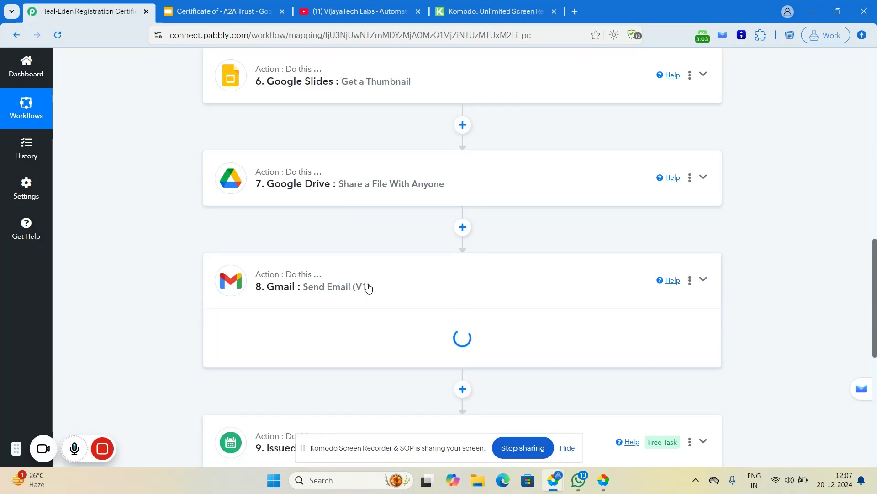
{"action": "scroll", "coordinate": [363, 311], "scroll_direction": "down", "scroll_amount": 3}
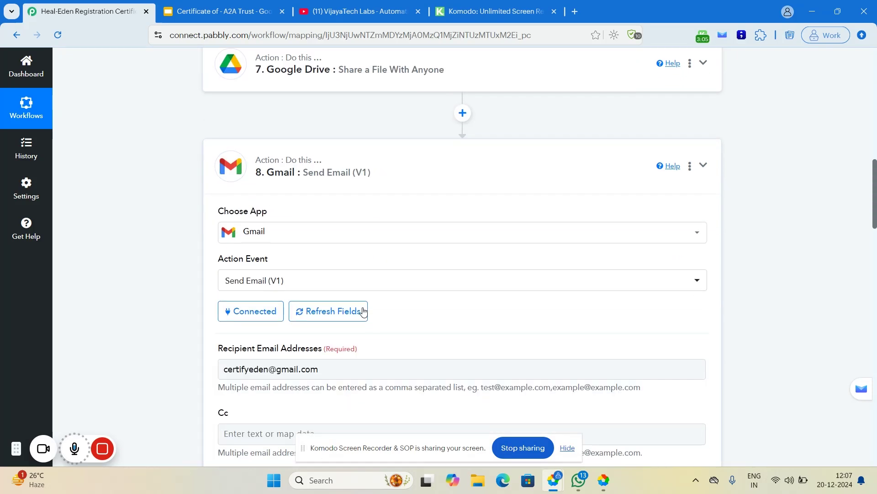
{"action": "scroll", "coordinate": [363, 311], "scroll_direction": "down", "scroll_amount": 11}
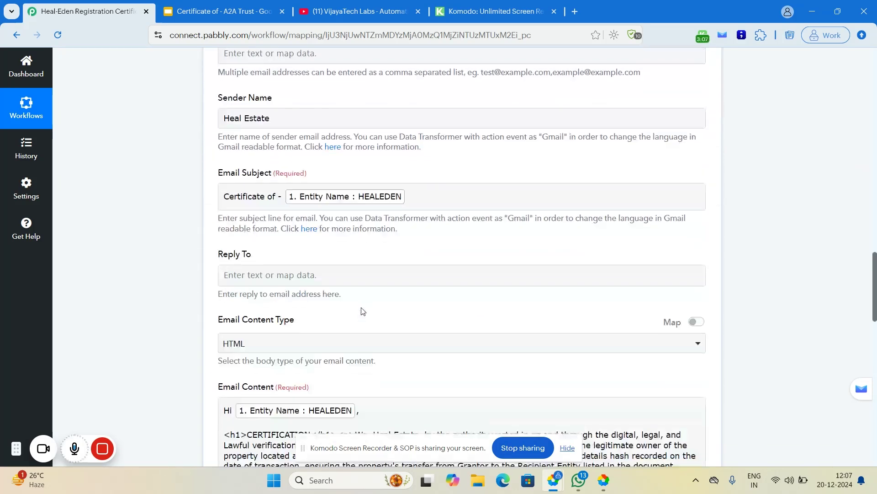
{"action": "scroll", "coordinate": [363, 311], "scroll_direction": "down", "scroll_amount": 6}
{"action": "scroll", "coordinate": [381, 255], "scroll_direction": "down", "scroll_amount": 4}
{"action": "scroll", "coordinate": [476, 235], "scroll_direction": "up", "scroll_amount": 3}
{"action": "scroll", "coordinate": [476, 235], "scroll_direction": "down", "scroll_amount": 3}
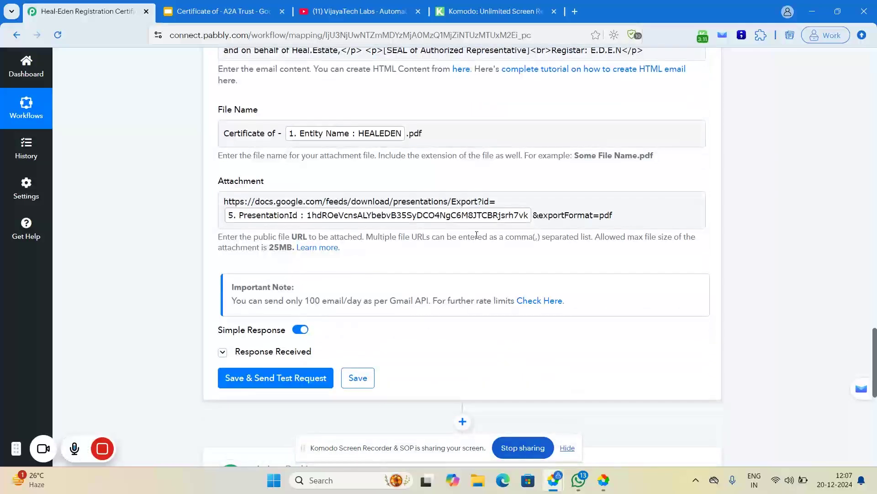
{"action": "scroll", "coordinate": [393, 255], "scroll_direction": "up", "scroll_amount": 17}
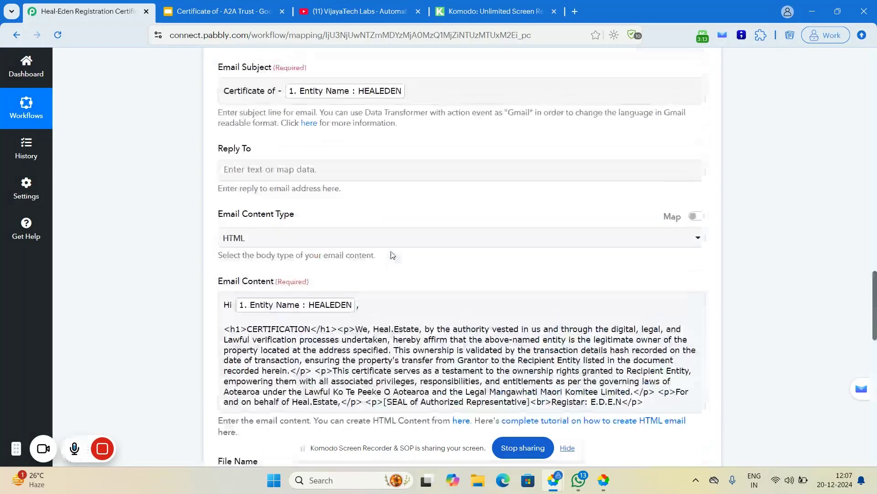
{"action": "scroll", "coordinate": [409, 233], "scroll_direction": "up", "scroll_amount": 2}
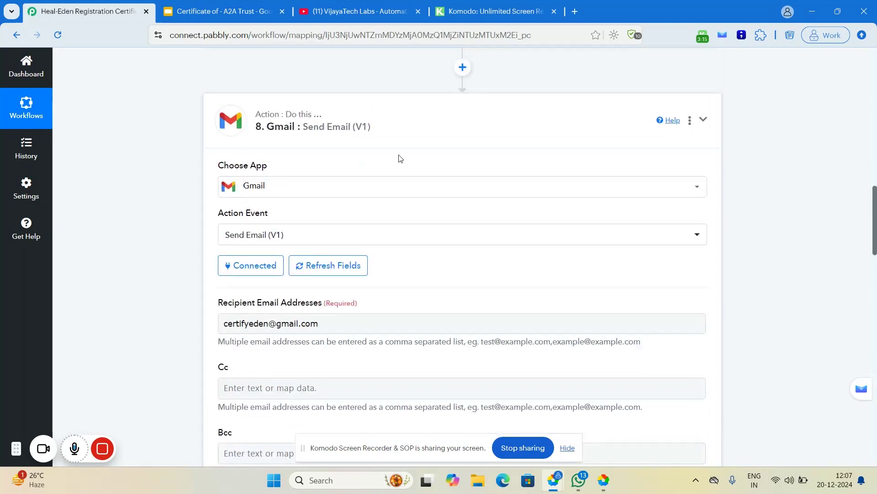
{"action": "left_click", "coordinate": [396, 135]}
Step: Expand the Issued Date action to review its setup
{"action": "left_click", "coordinate": [363, 226]}
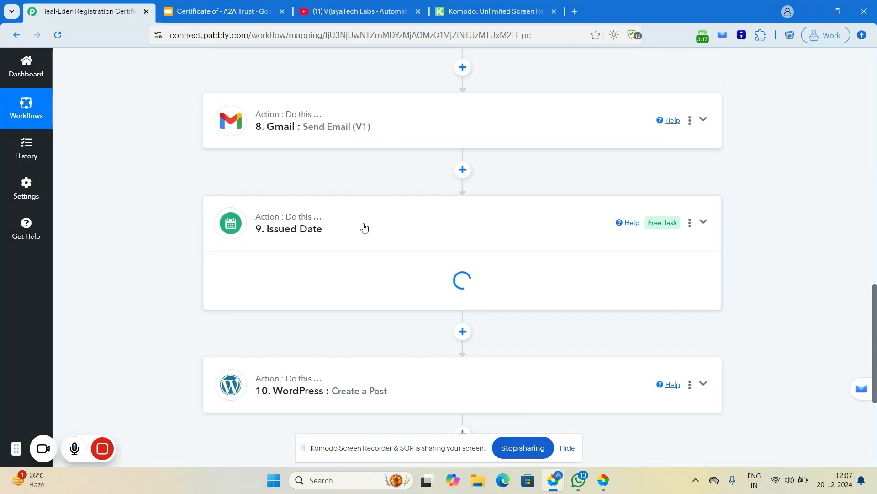
{"action": "scroll", "coordinate": [454, 248], "scroll_direction": "down", "scroll_amount": 3}
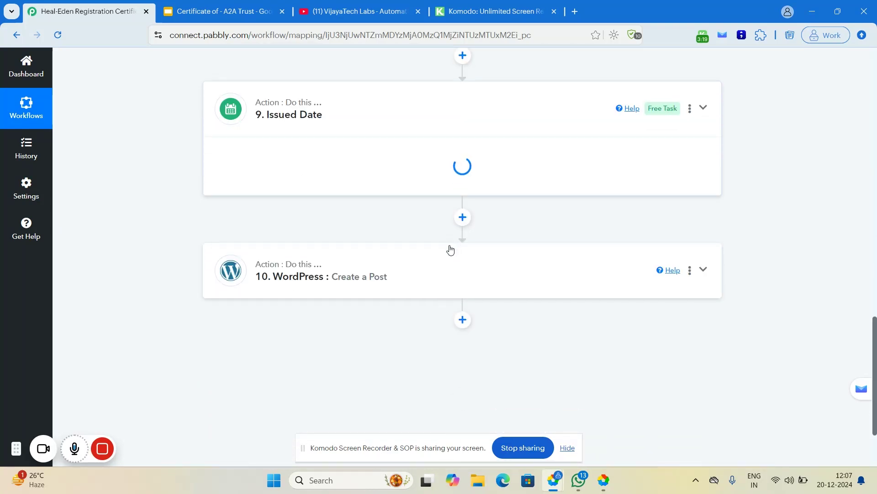
{"action": "scroll", "coordinate": [479, 241], "scroll_direction": "down", "scroll_amount": 2}
{"action": "scroll", "coordinate": [404, 299], "scroll_direction": "down", "scroll_amount": 2}
Step: Examine the WordPress Create a Post action's post type, title, content and slug mappings, then collapse it
{"action": "left_click", "coordinate": [402, 302]}
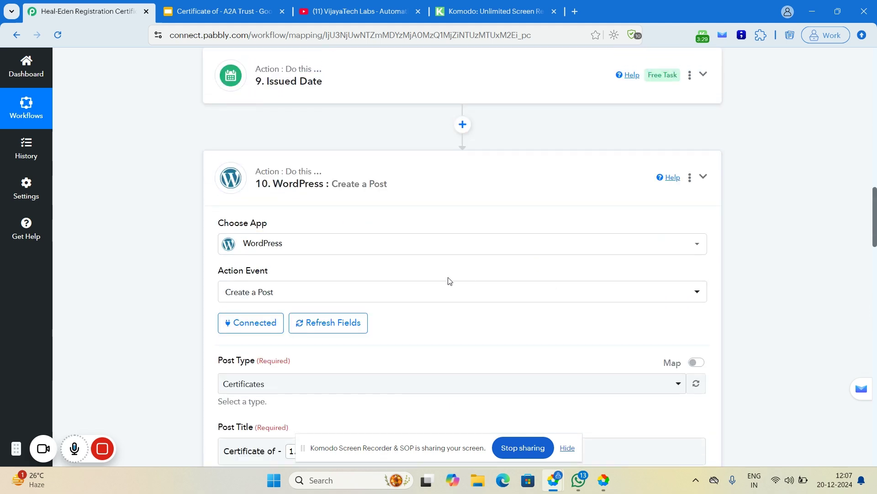
{"action": "scroll", "coordinate": [448, 281], "scroll_direction": "down", "scroll_amount": 1}
{"action": "scroll", "coordinate": [533, 276], "scroll_direction": "down", "scroll_amount": 5}
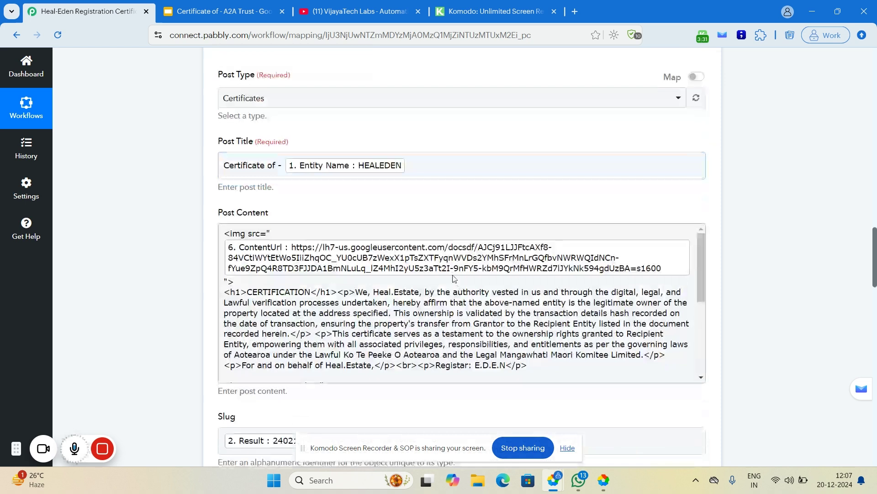
{"action": "scroll", "coordinate": [463, 279], "scroll_direction": "down", "scroll_amount": 5}
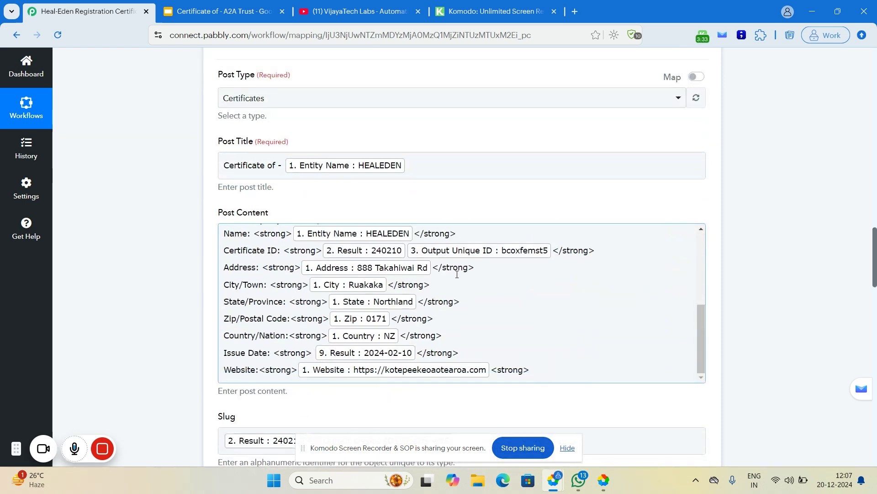
{"action": "scroll", "coordinate": [453, 274], "scroll_direction": "down", "scroll_amount": 1}
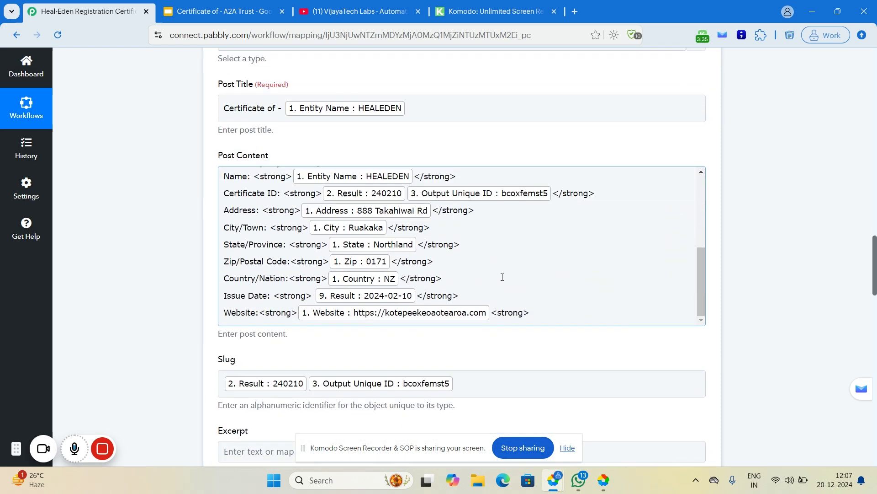
{"action": "scroll", "coordinate": [502, 268], "scroll_direction": "up", "scroll_amount": 5}
{"action": "scroll", "coordinate": [251, 251], "scroll_direction": "up", "scroll_amount": 3}
{"action": "scroll", "coordinate": [251, 250], "scroll_direction": "up", "scroll_amount": 5}
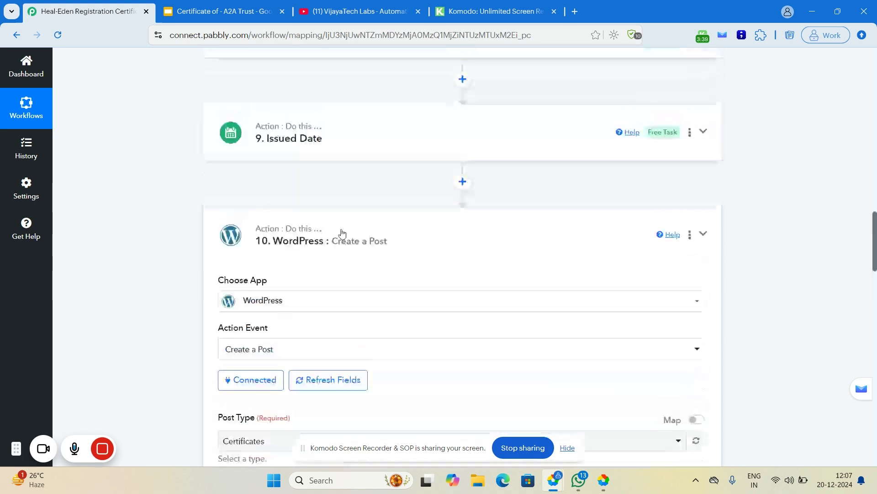
{"action": "double_click", "coordinate": [364, 241]}
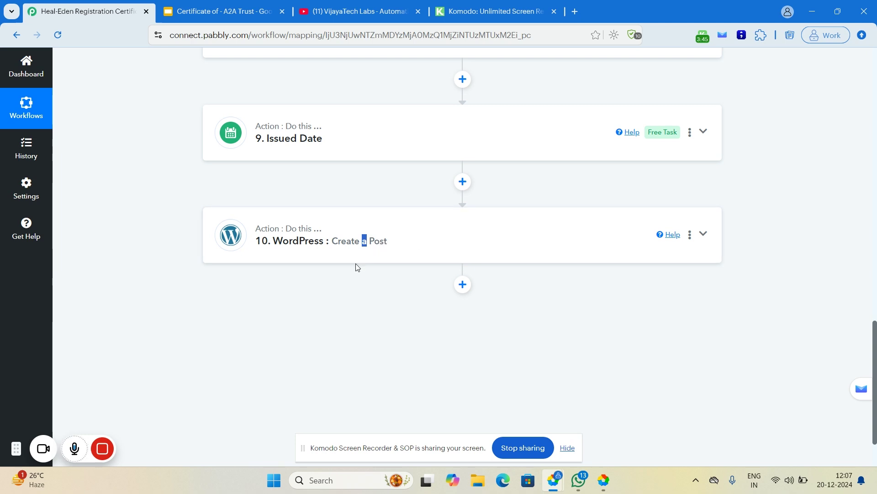
Step: Return to the start of the workflow, then switch to the VijayaTech Labs channel page on YouTube
{"action": "scroll", "coordinate": [359, 249], "scroll_direction": "up", "scroll_amount": 4}
{"action": "scroll", "coordinate": [358, 249], "scroll_direction": "up", "scroll_amount": 15}
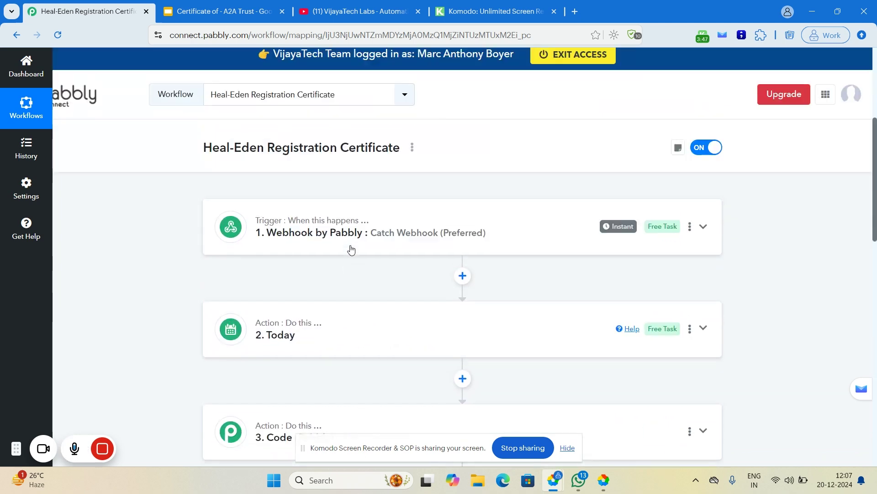
{"action": "left_click", "coordinate": [381, 5]}
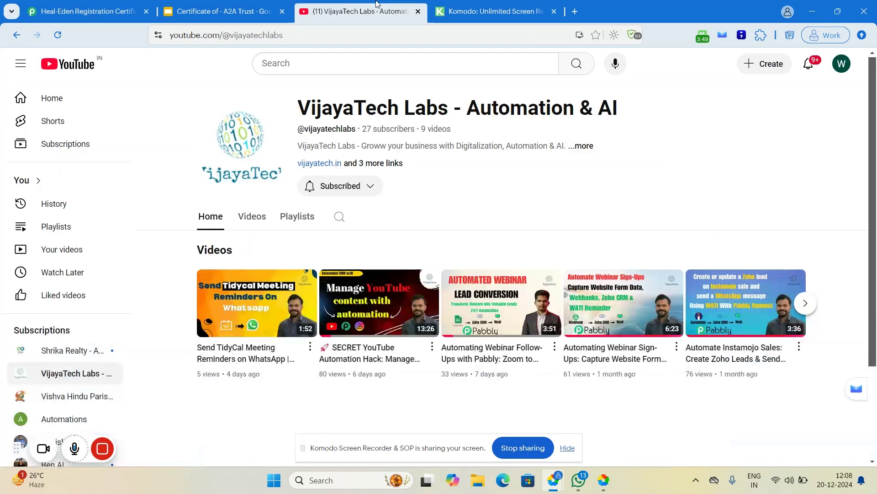